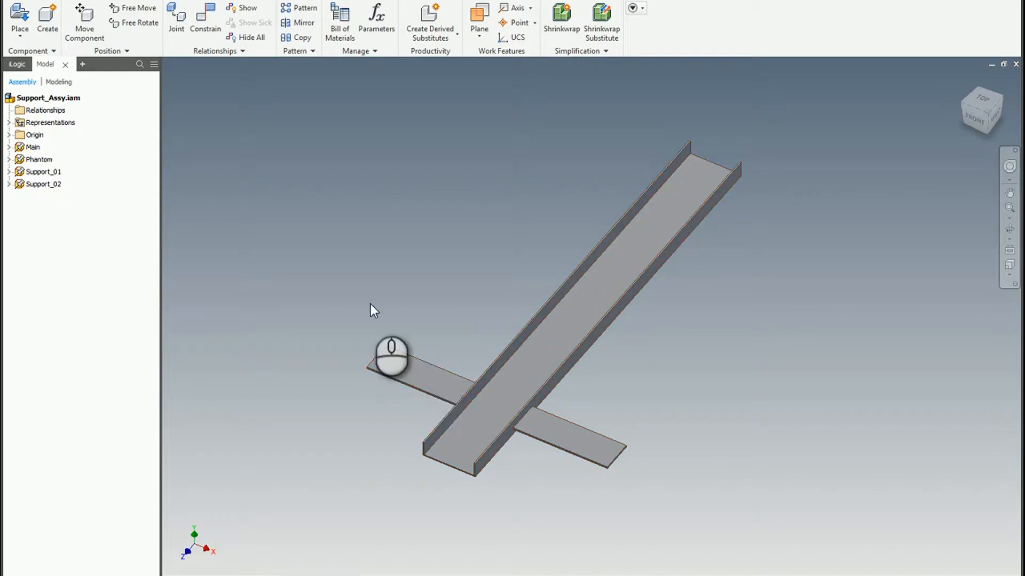
Examine which geometry belongs to the Main, Phantom, Support_01 and Support_02 components of the assembly
click(32, 148)
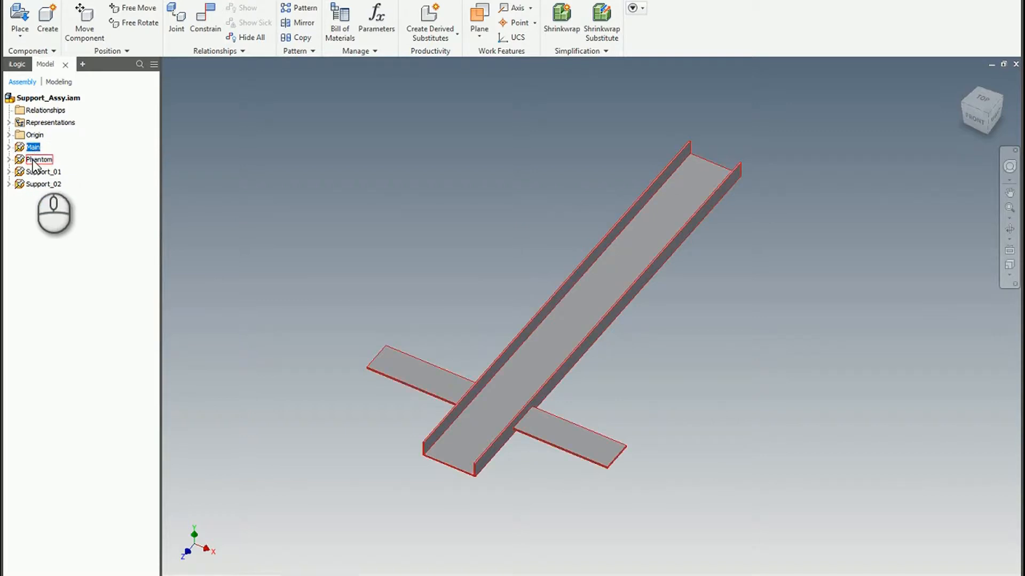
click(33, 171)
click(38, 185)
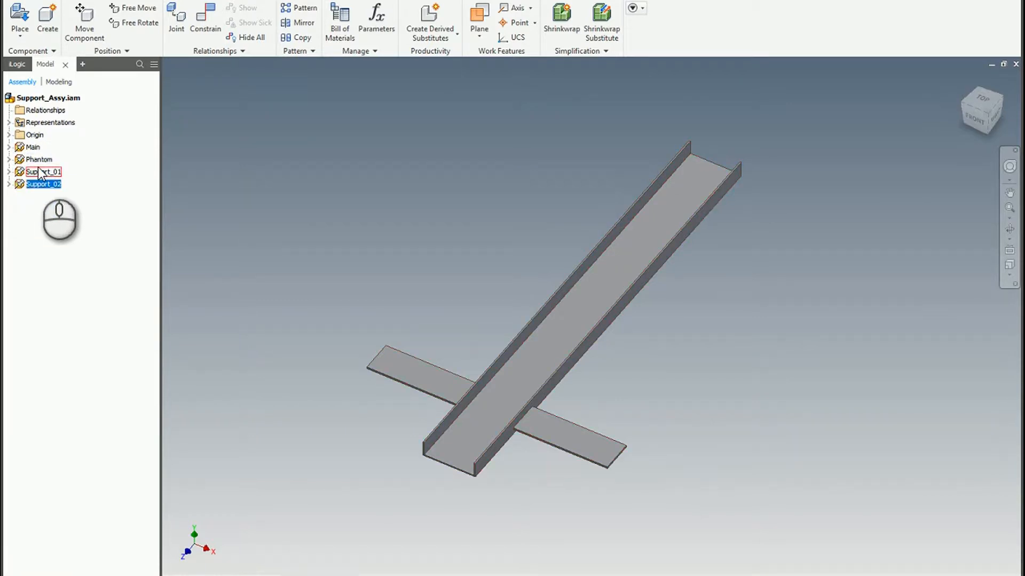
click(39, 161)
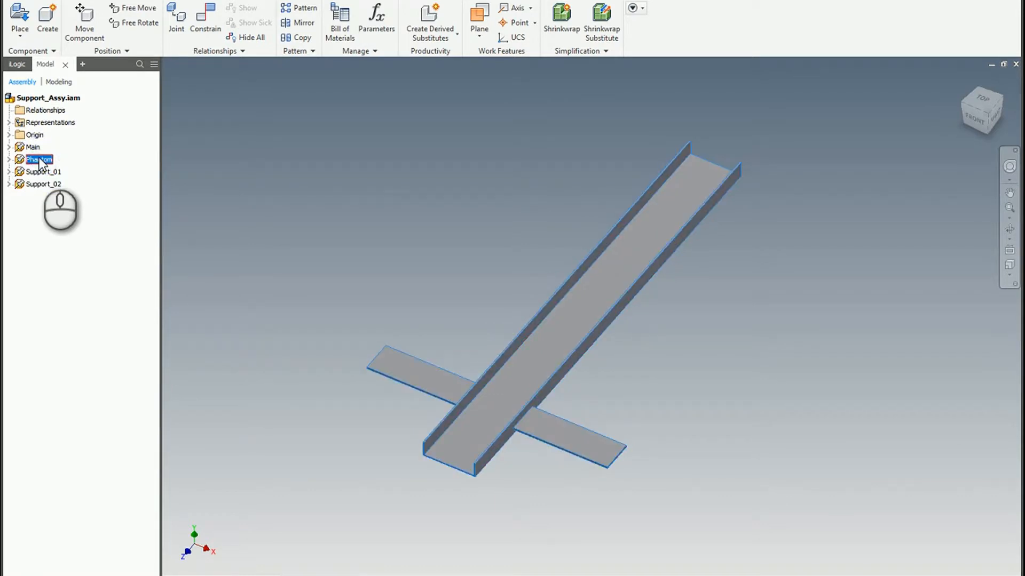
scroll(353, 409, up, 2)
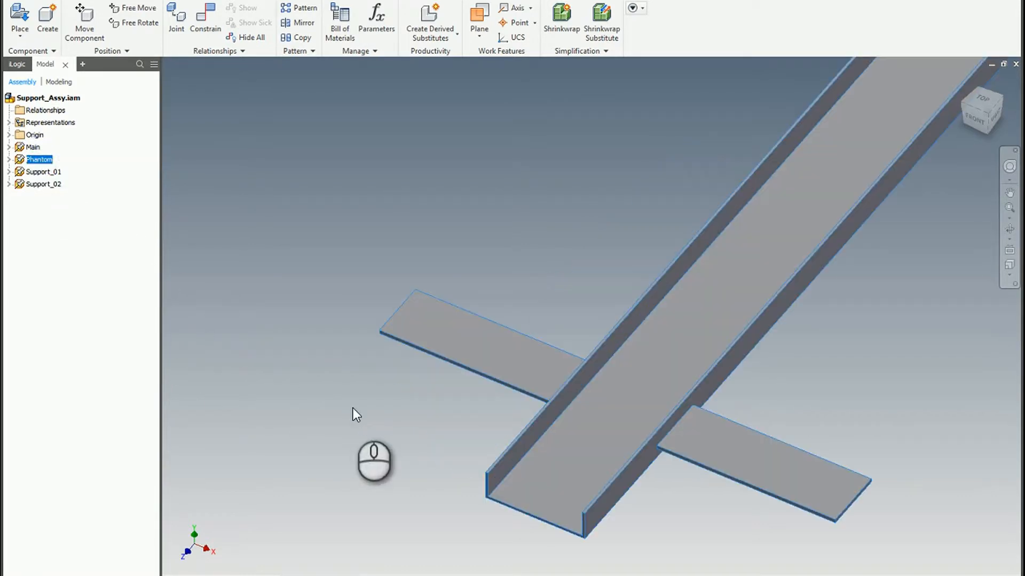
scroll(451, 403, up, 2)
scroll(451, 402, down, 3)
shift+middle_drag(451, 416, 427, 421)
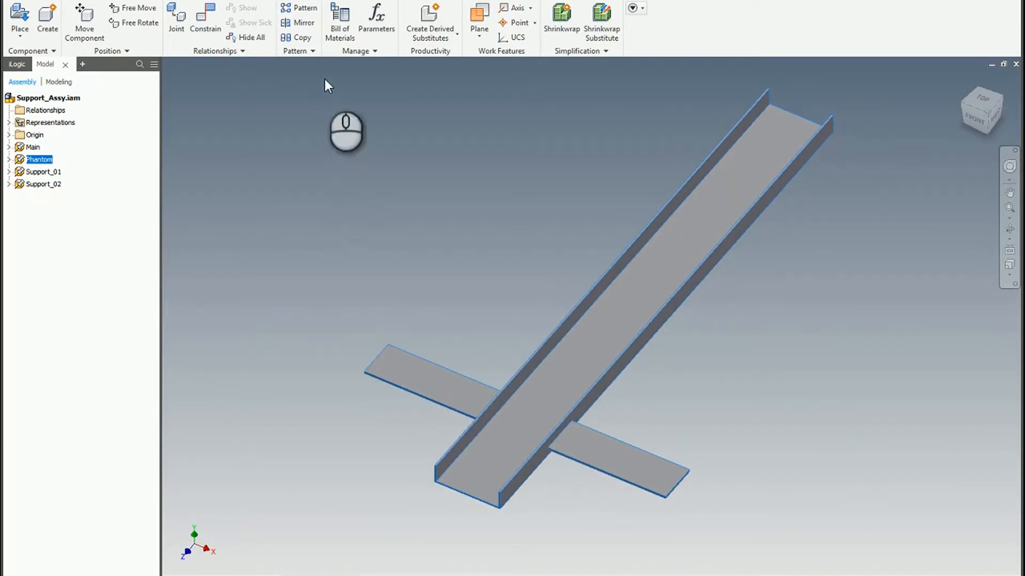
Review the BOM structure and quantity of each component in the assembly's bill of materials
click(342, 16)
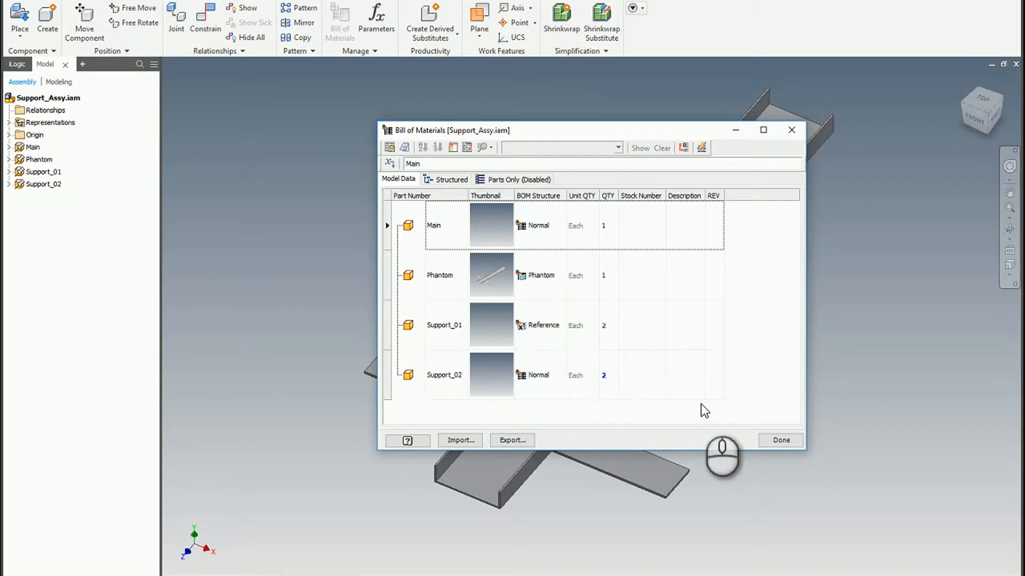
click(780, 440)
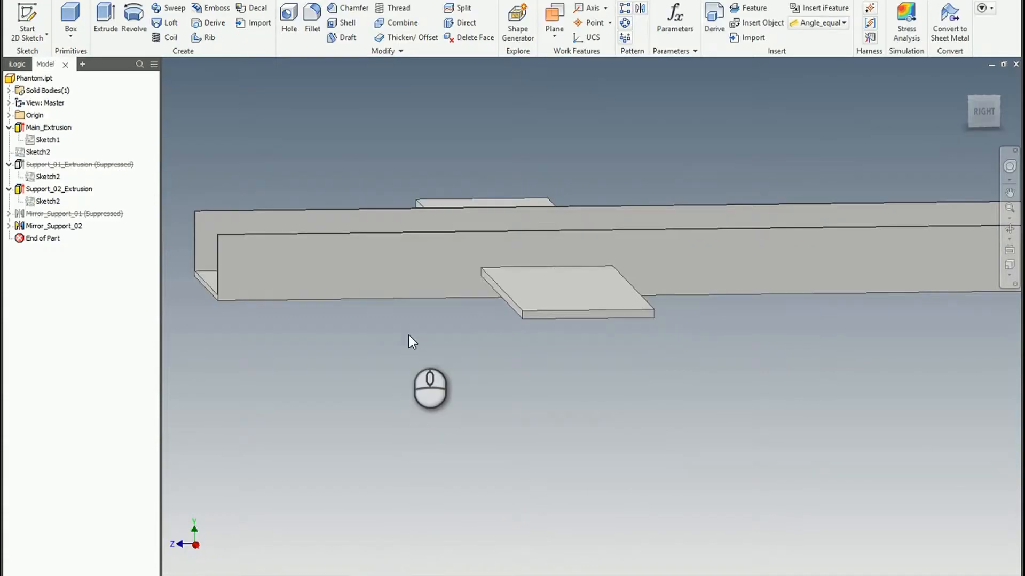
Inspect the Phantom part's geometry and check its default BOM structure in the document settings
shift+middle_drag(430, 337, 498, 428)
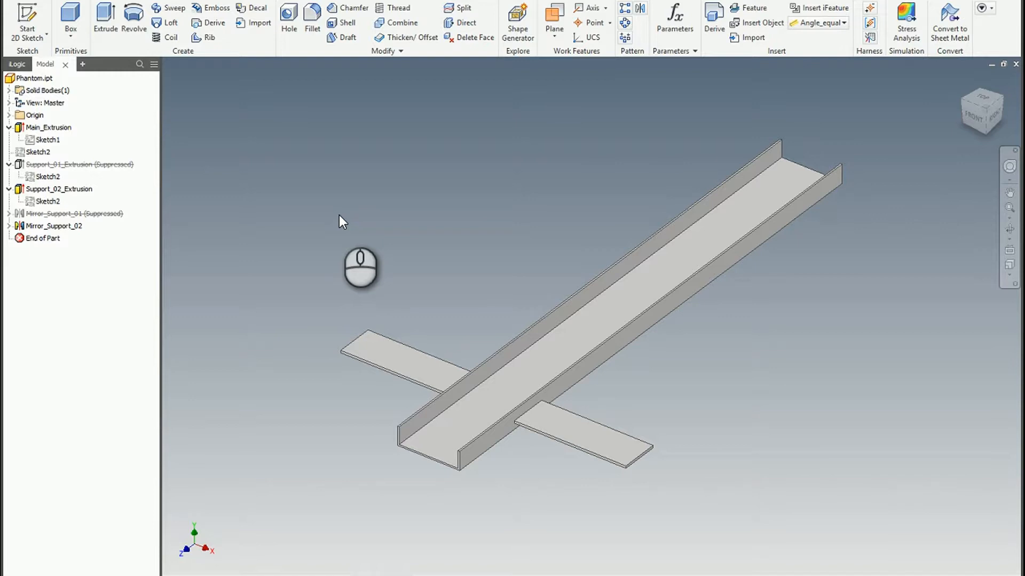
click(239, 2)
click(232, 27)
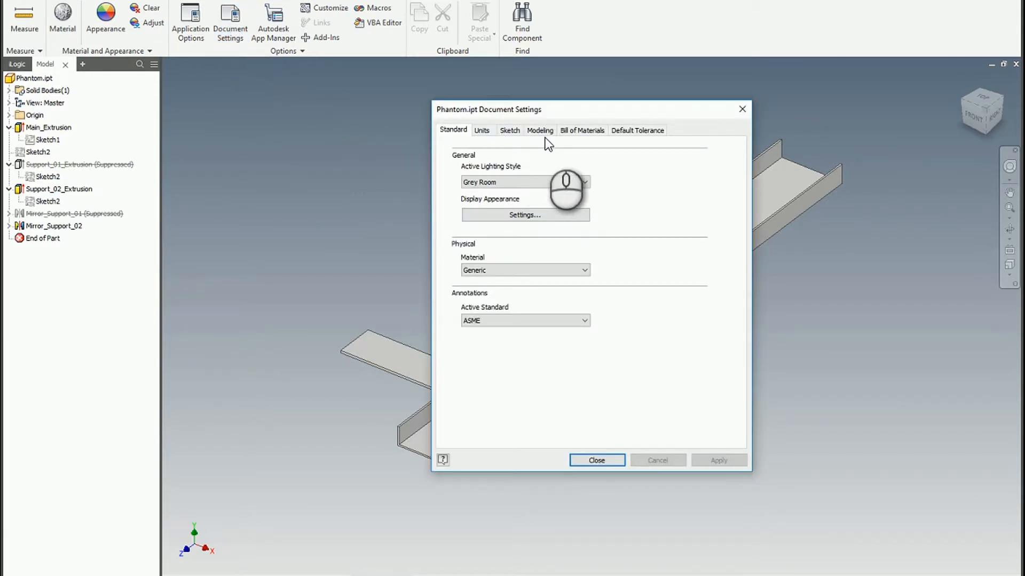
click(587, 131)
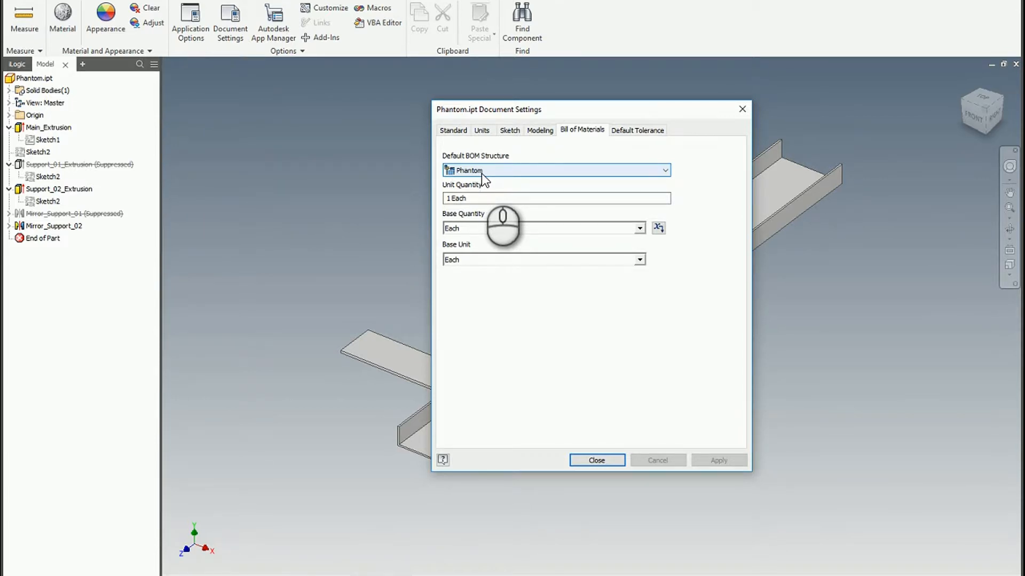
click(591, 459)
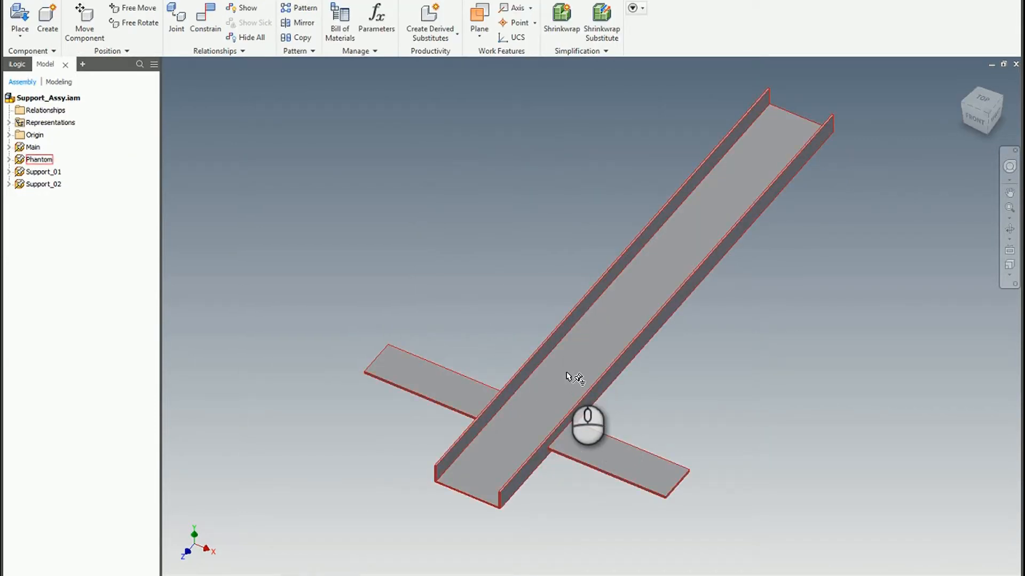
Back in Support_Assy.iam, highlight the Phantom part and compare it with Main, Support_01 and Support_02
click(567, 373)
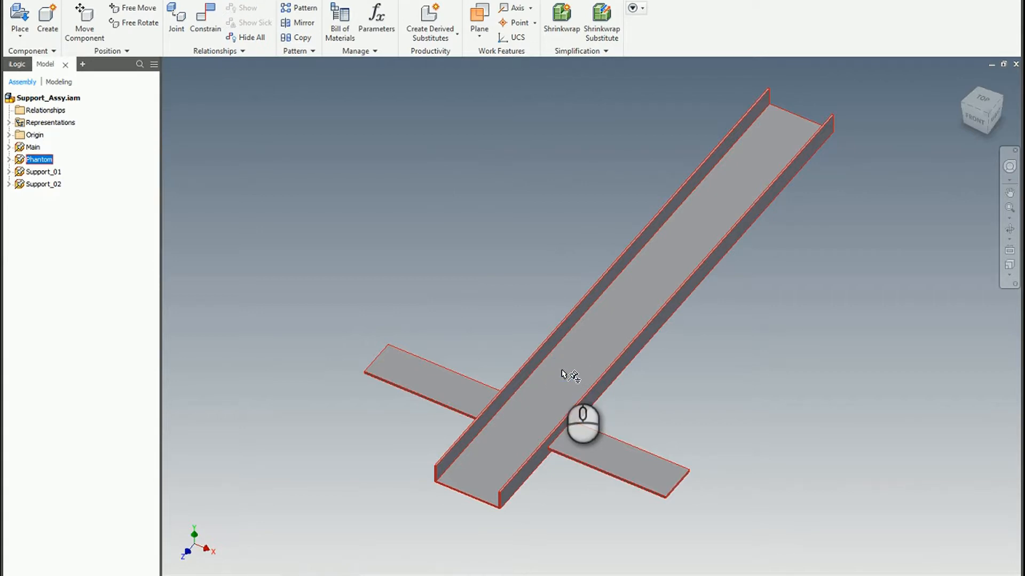
click(31, 147)
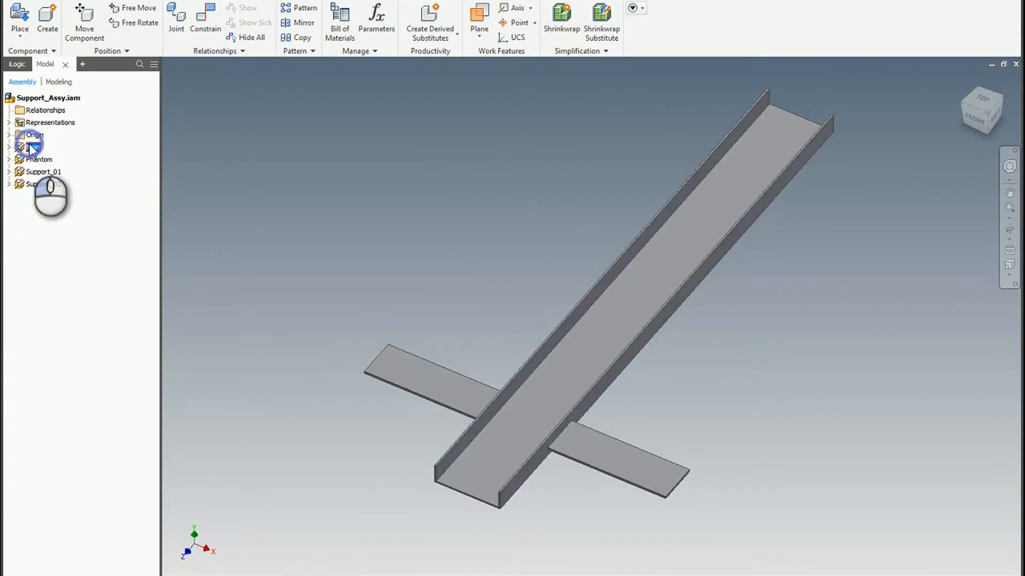
click(43, 171)
click(37, 184)
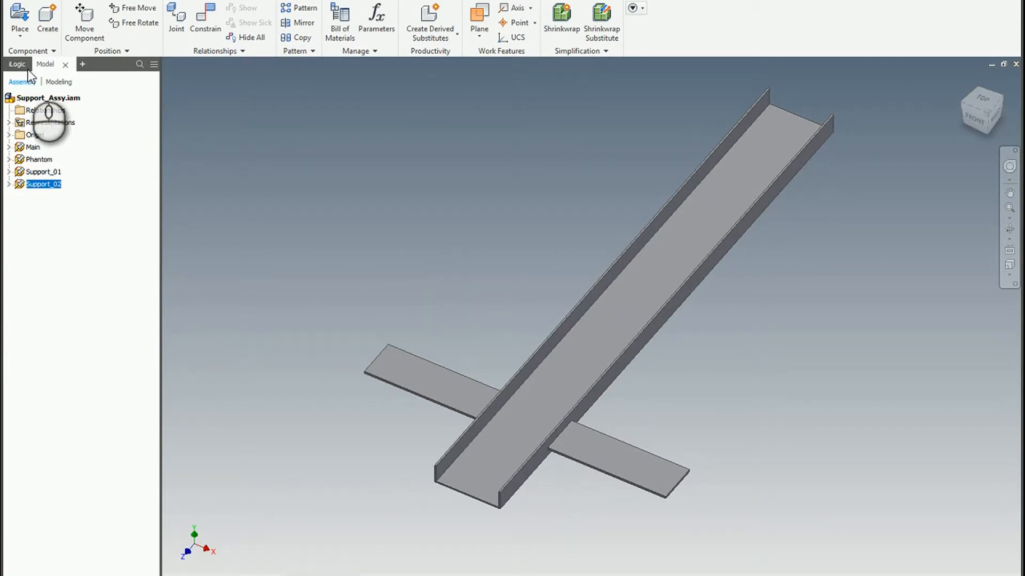
Read through the Configuration iLogic rule's code for the Phantom parameters, BOM structures, feature states and support count
click(15, 63)
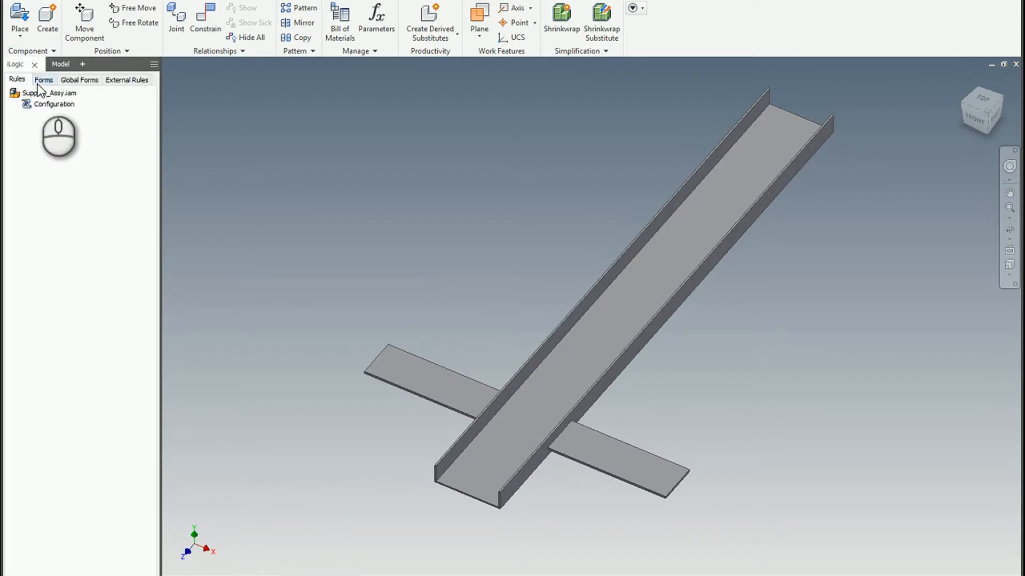
double_click(32, 104)
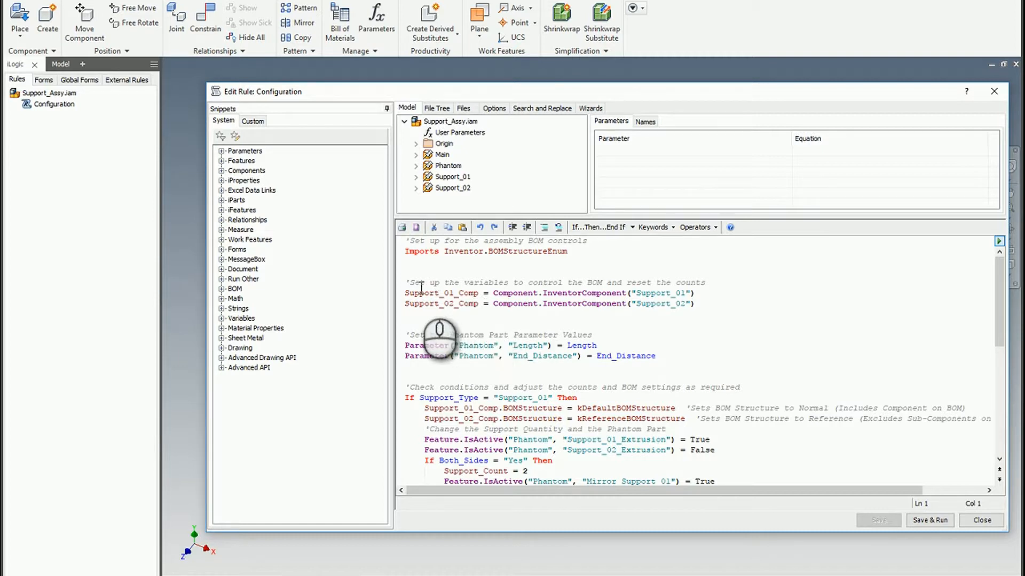
scroll(480, 327, down, 2)
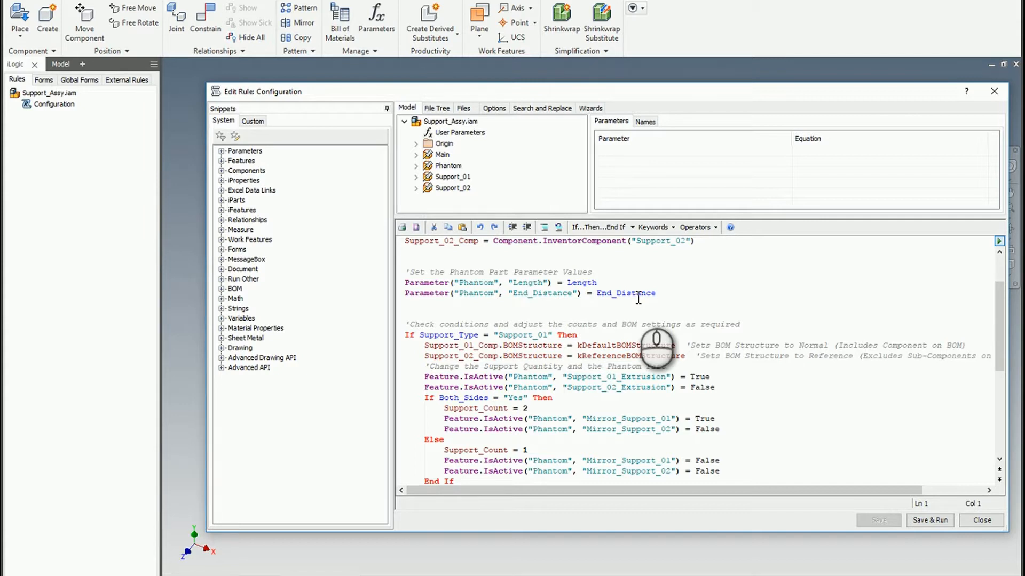
scroll(624, 305, down, 2)
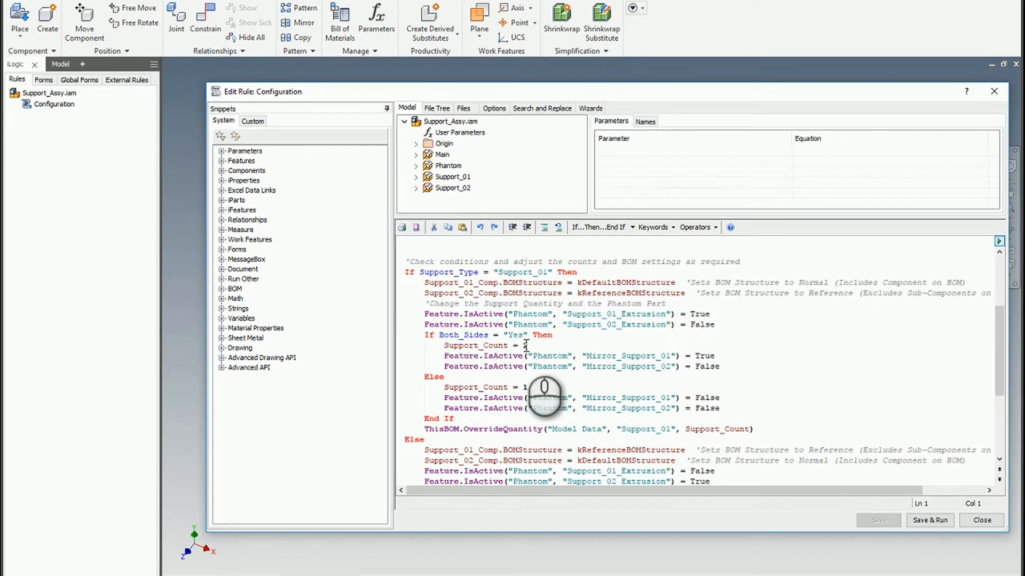
click(971, 521)
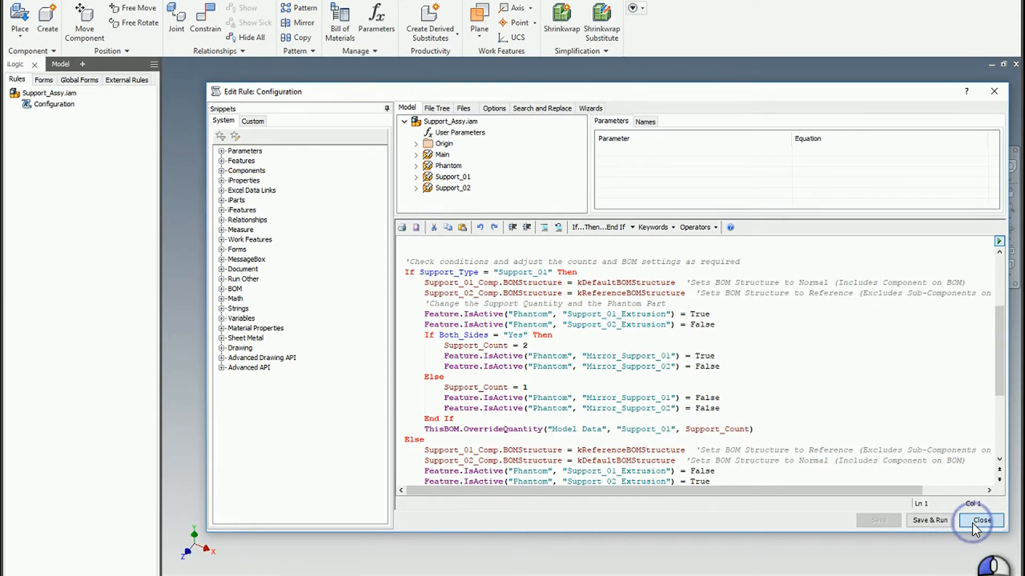
Set the assembly's user parameters Support_Type to Support_01 and Both_Sides to No, keeping the model in view beside the dialog
click(377, 22)
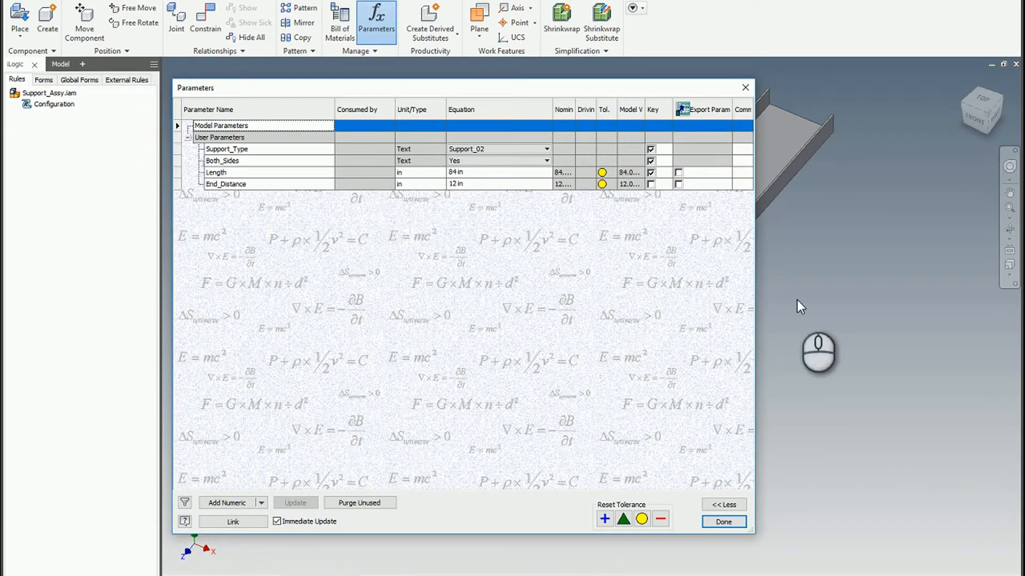
drag(754, 325, 591, 324)
shift+middle_drag(681, 332, 829, 328)
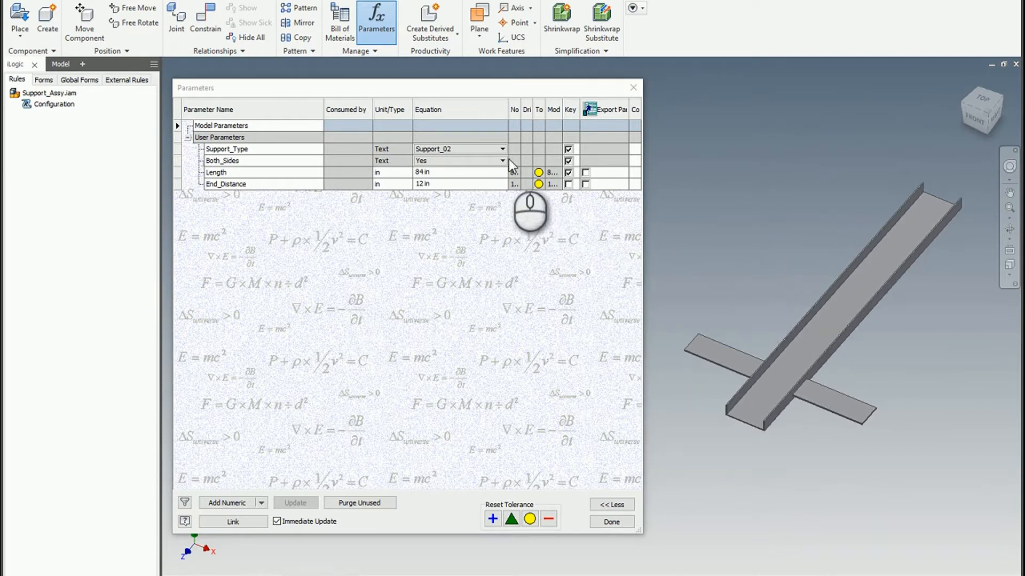
click(492, 150)
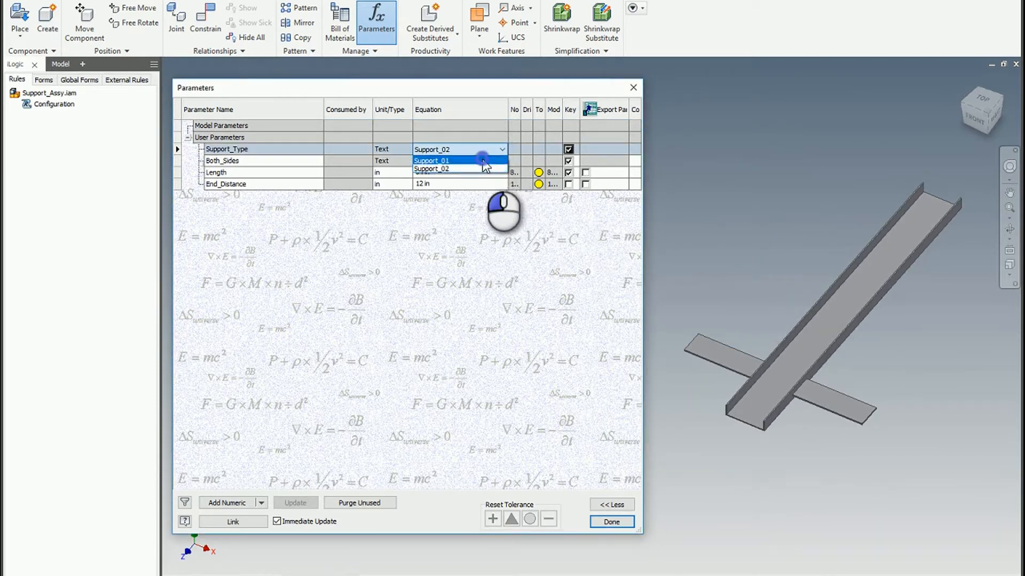
click(483, 159)
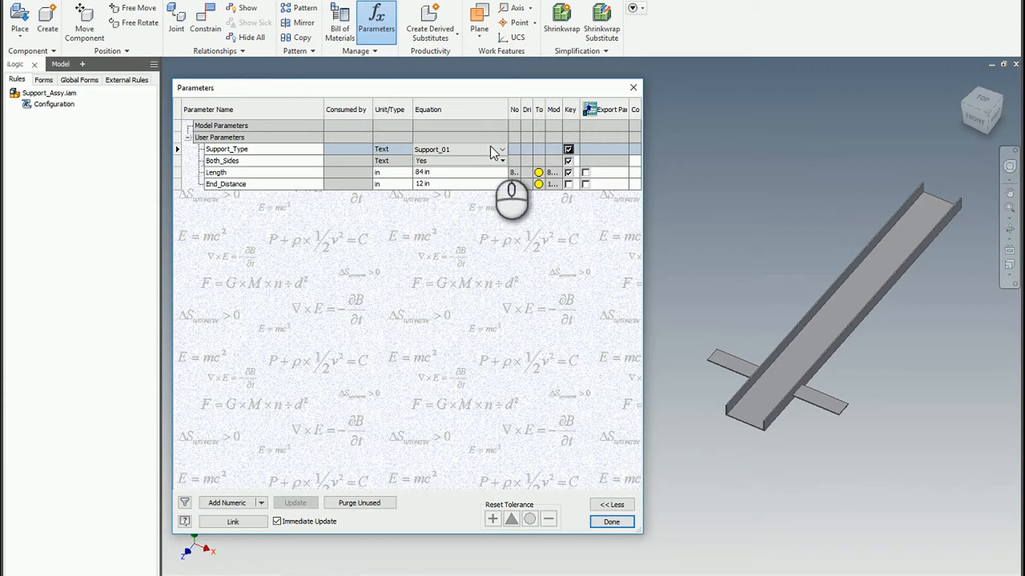
click(494, 161)
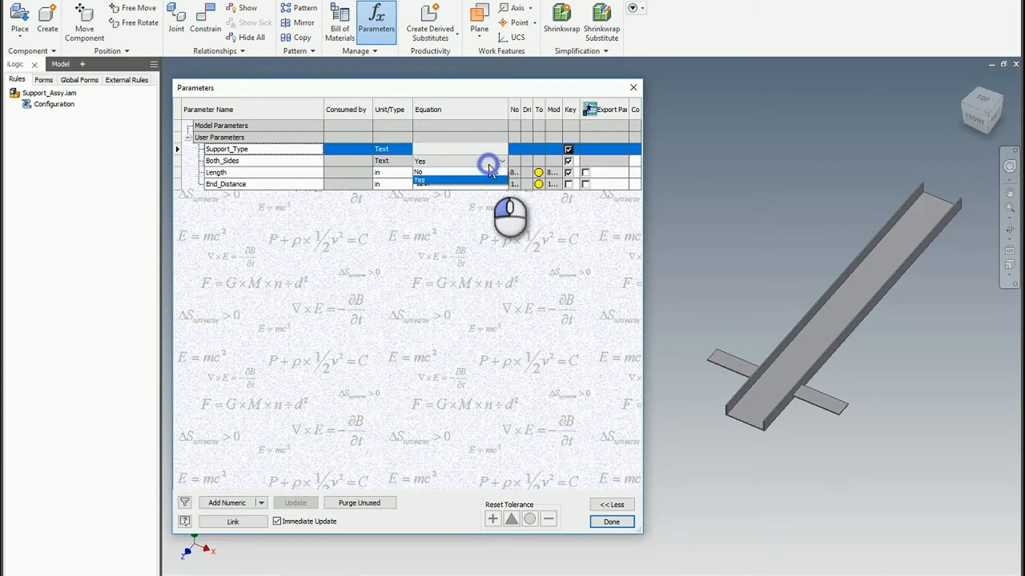
click(482, 172)
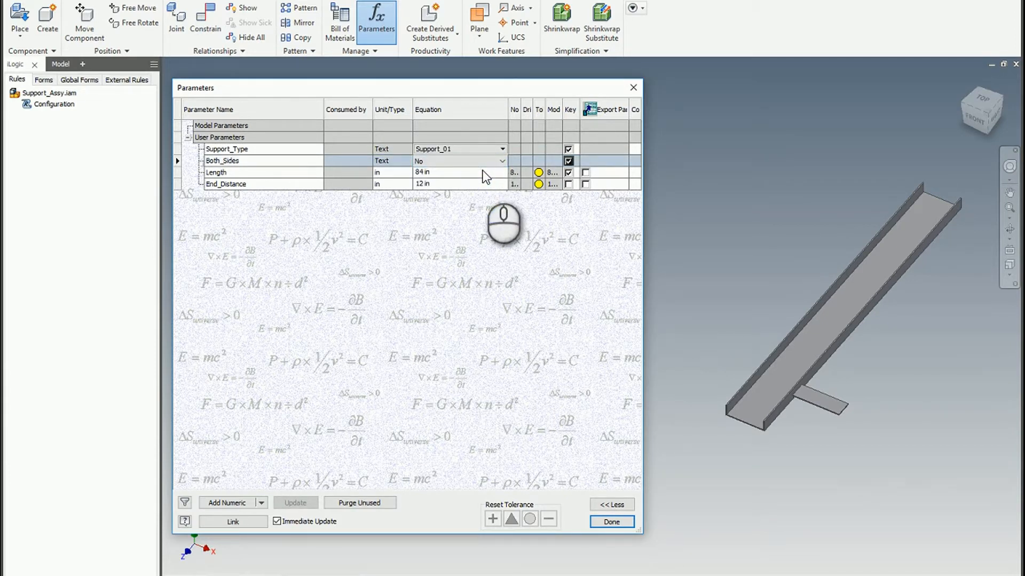
Set the Length parameter to 72 in and End_Distance to 50 in, and finish editing the parameters
click(482, 172)
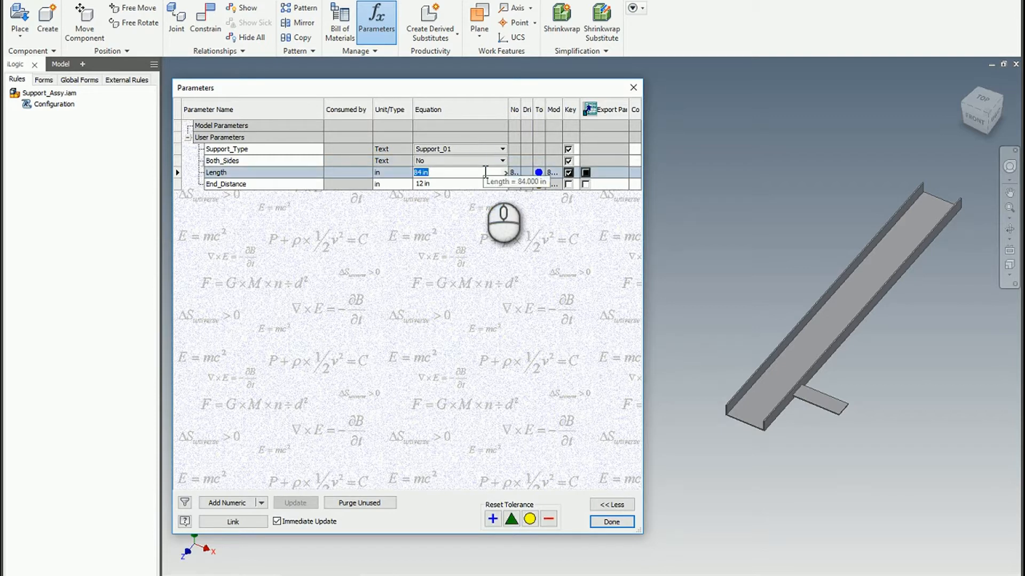
text(72)
key(Return)
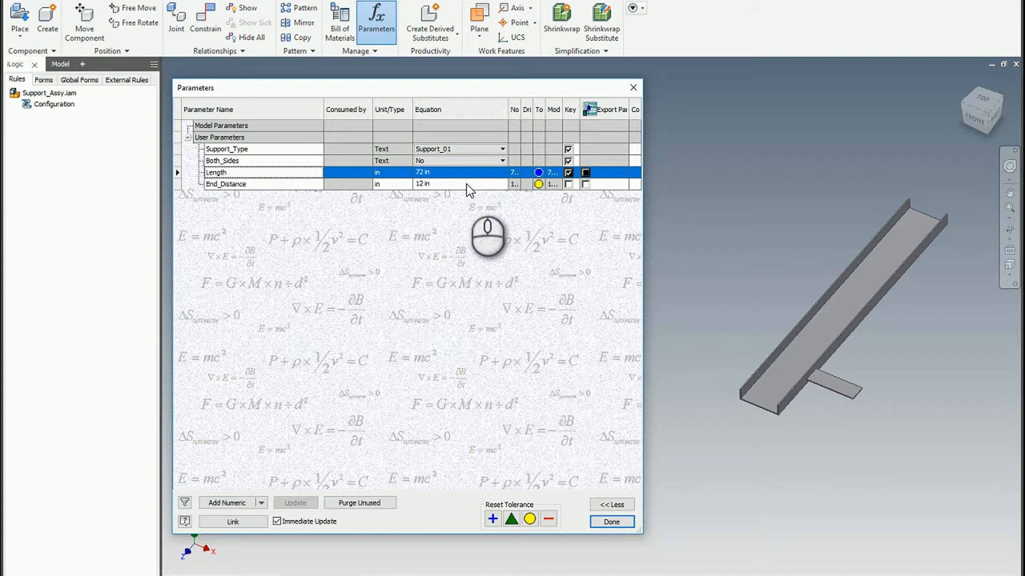
click(469, 184)
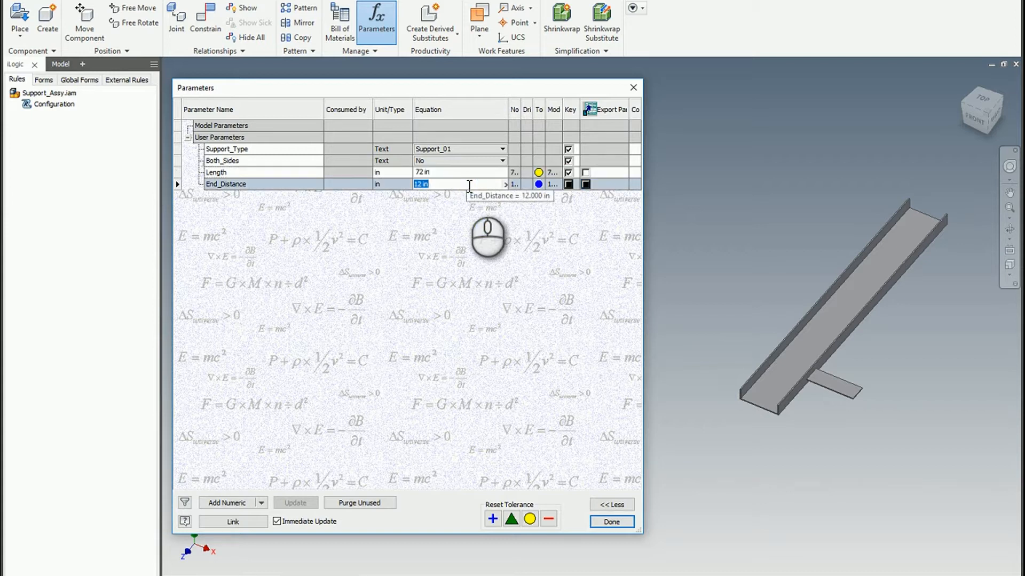
text(50)
key(Return)
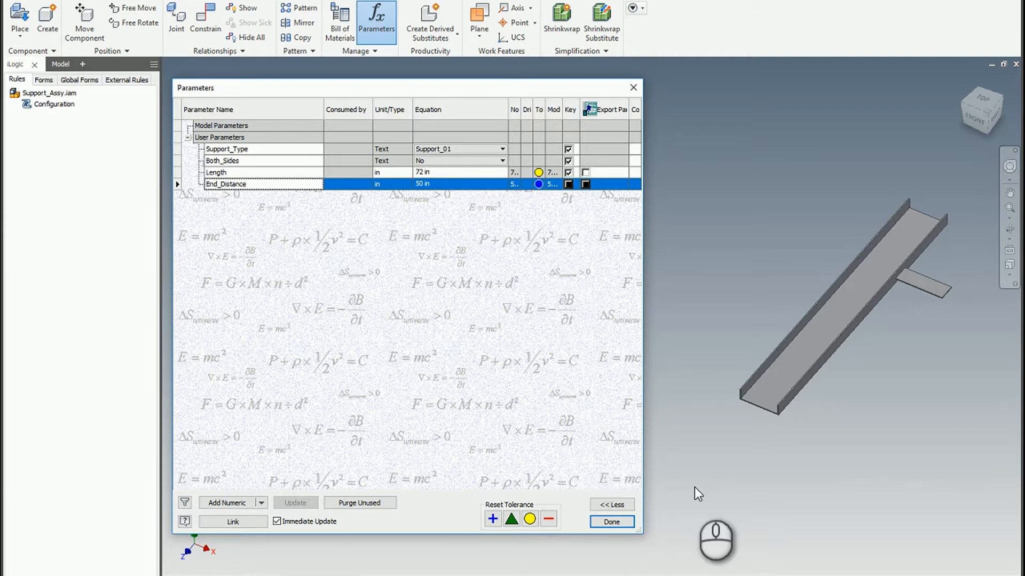
click(613, 521)
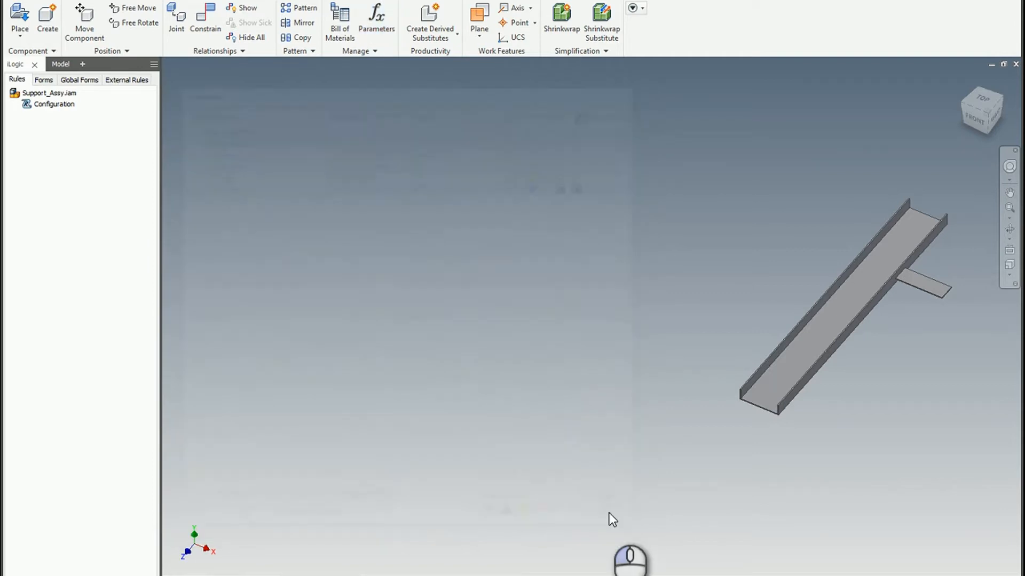
Check the assembly's structured bill of materials alongside the model for the reconfigured support
click(341, 38)
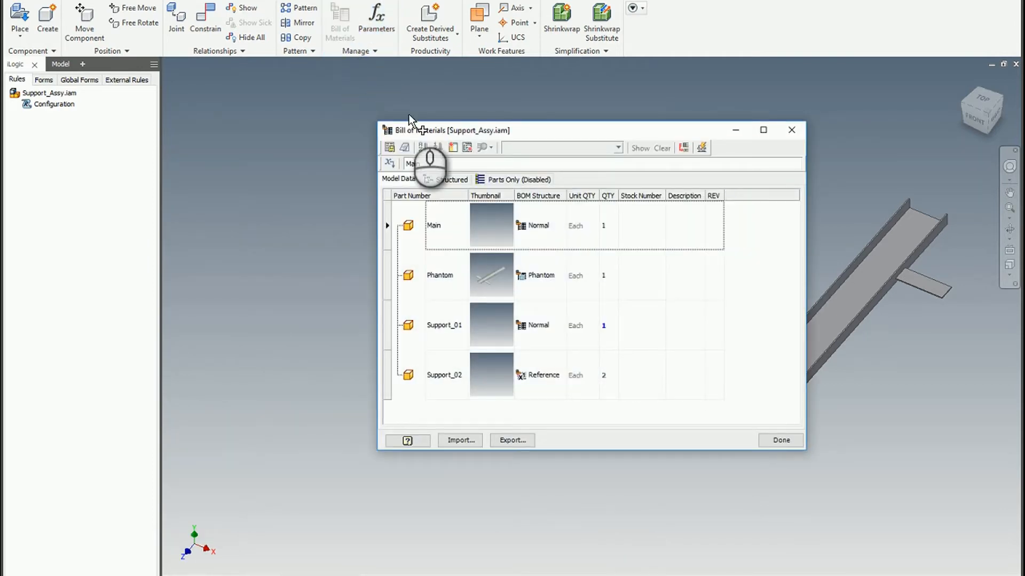
click(451, 180)
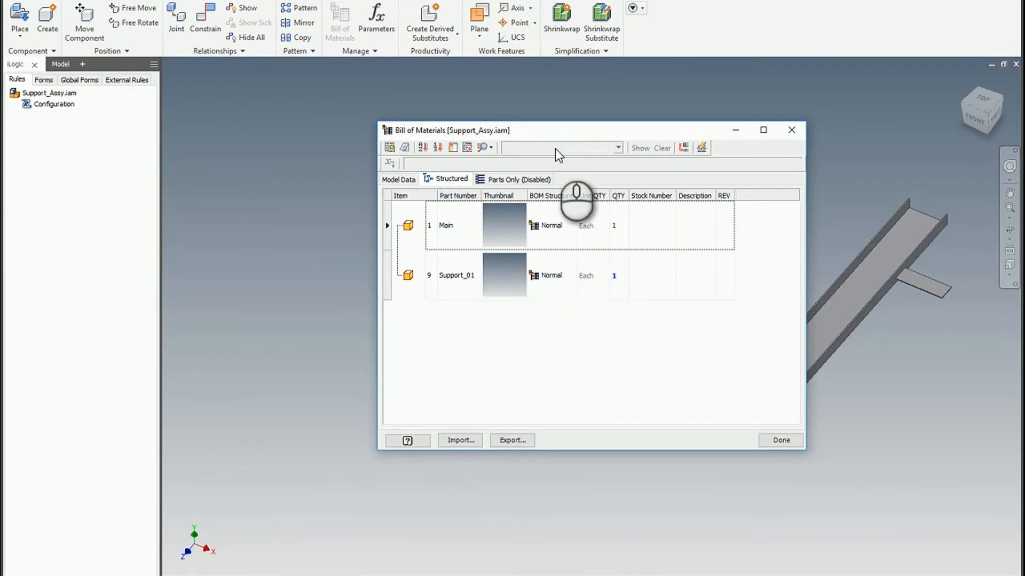
drag(554, 129, 333, 96)
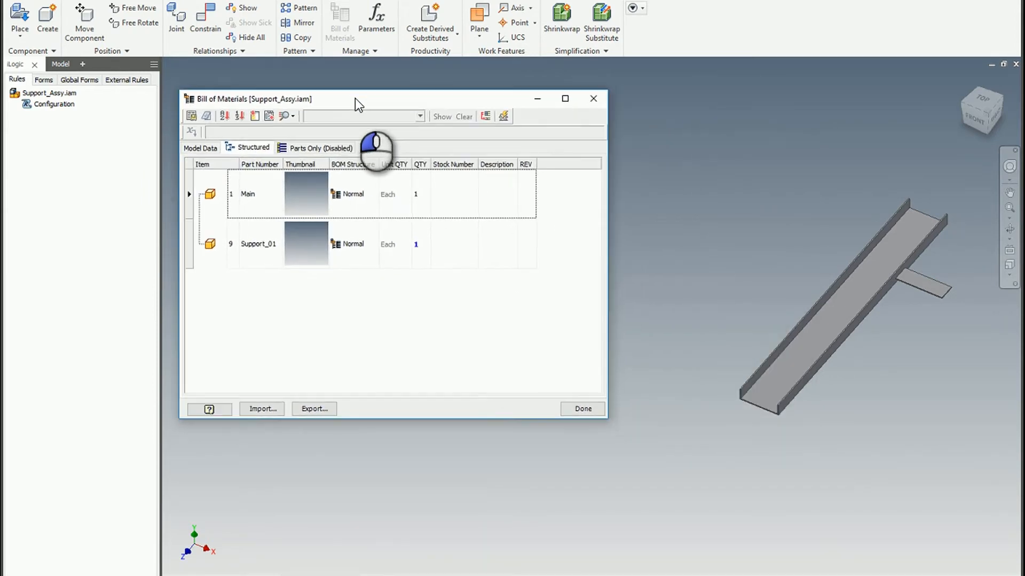